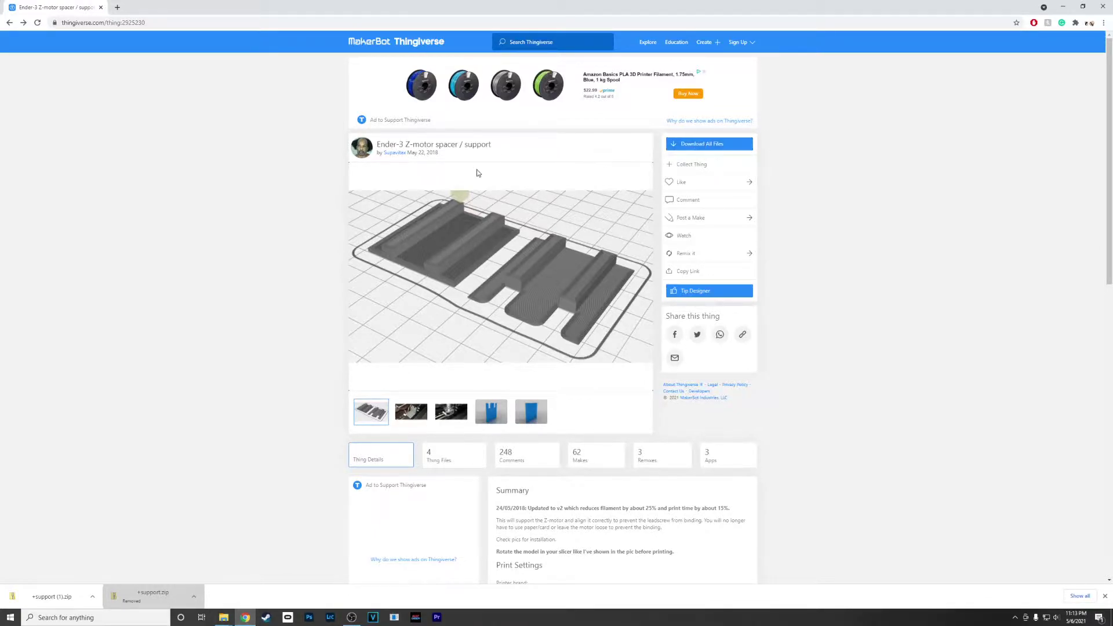
- Download all files of the Ender-3 Z-motor spacer / support model and open the Downloads folder in File Explorer
left_click(710, 144)
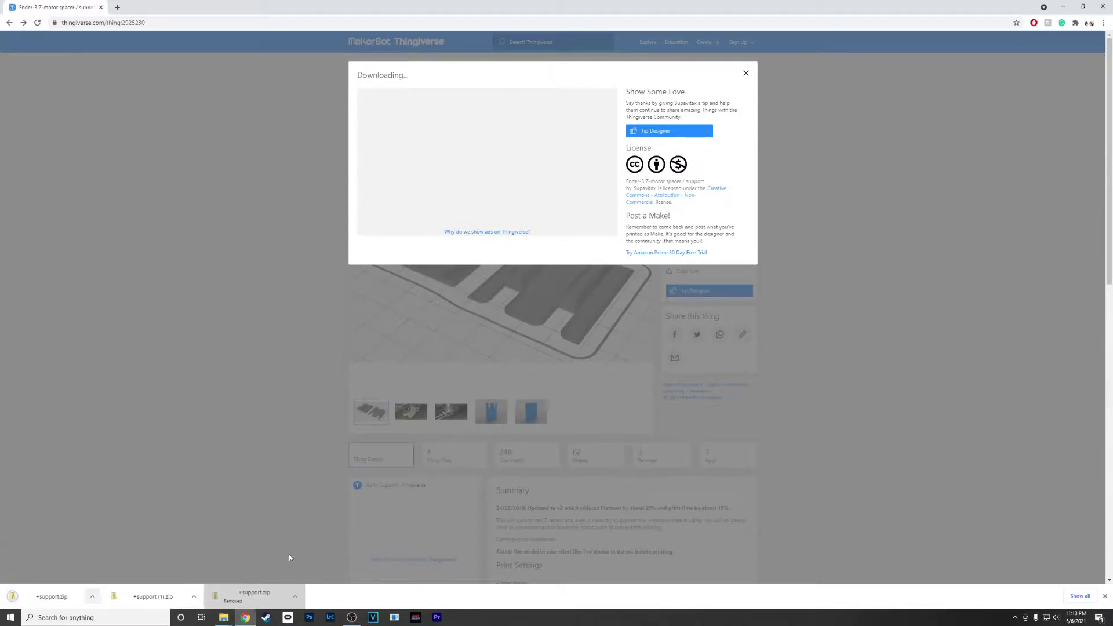
mouse_move(223, 618)
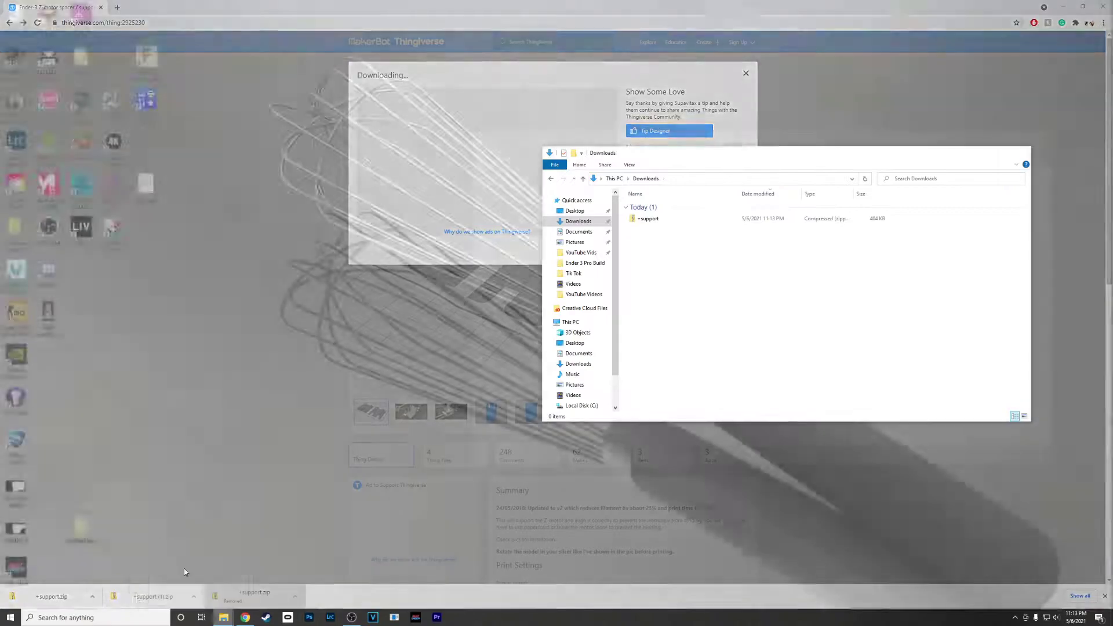
left_click(184, 572)
- Extract the downloaded +support zip archive into its own folder inside Downloads
left_click(648, 218)
right_click(656, 221)
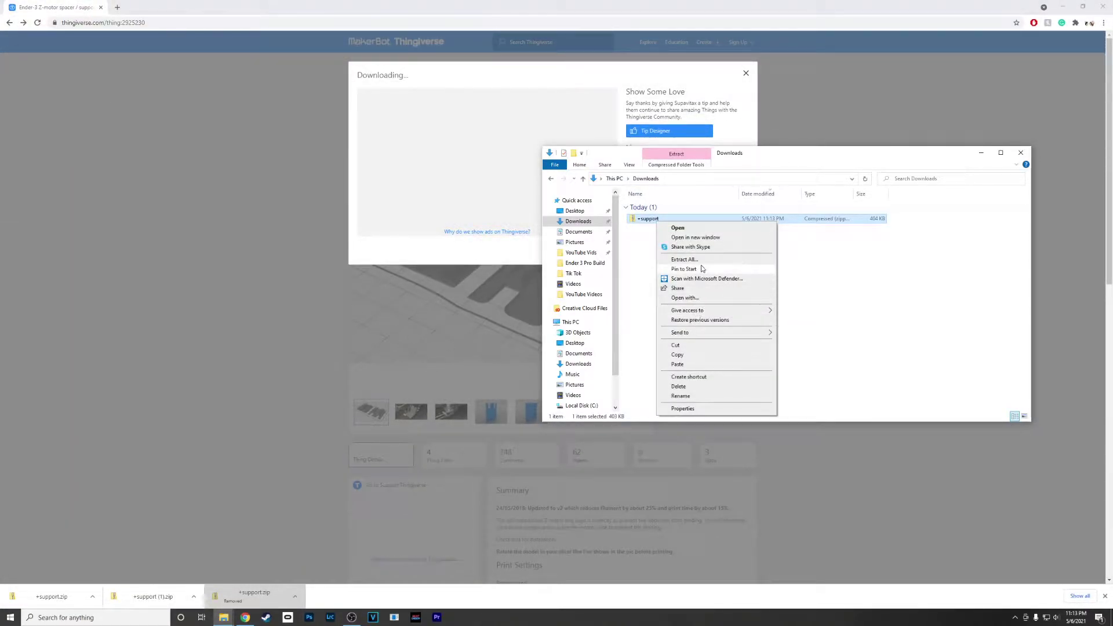
left_click(685, 259)
left_click(635, 394)
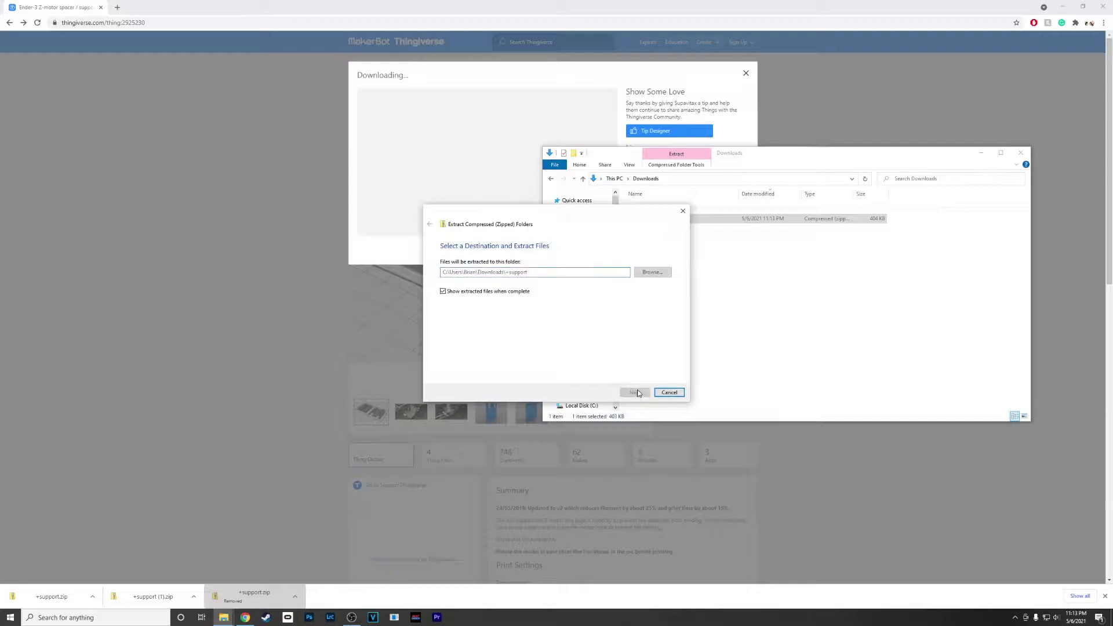
- Open the extracted files folder and locate the Z-SpacerBottom_v2 and Z-SpacerSide_v2 models
double_click(724, 239)
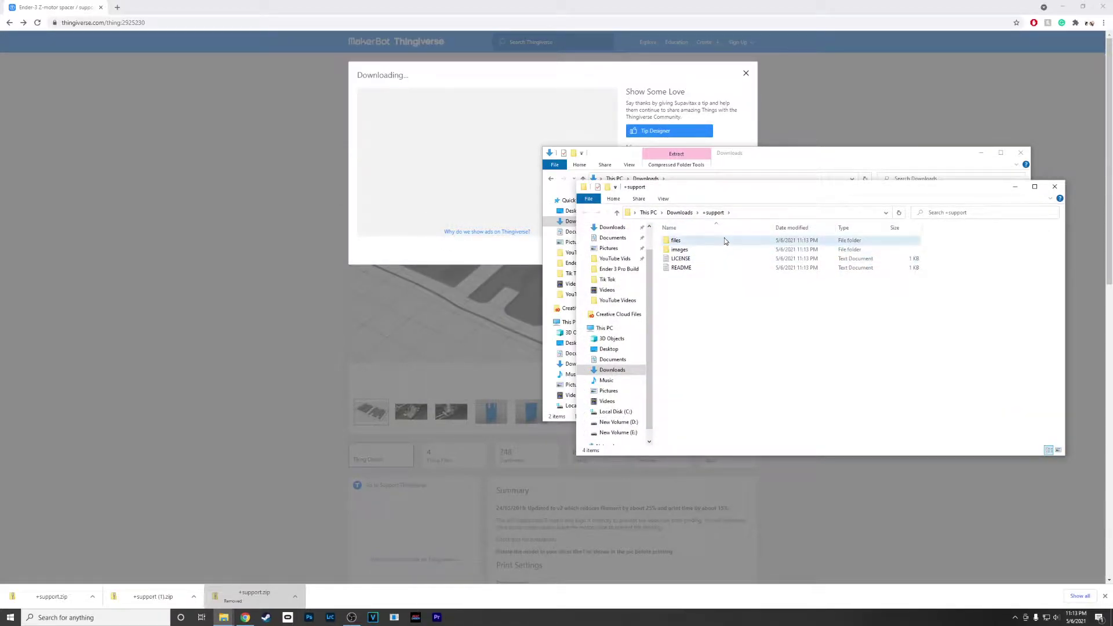
right_click(722, 250)
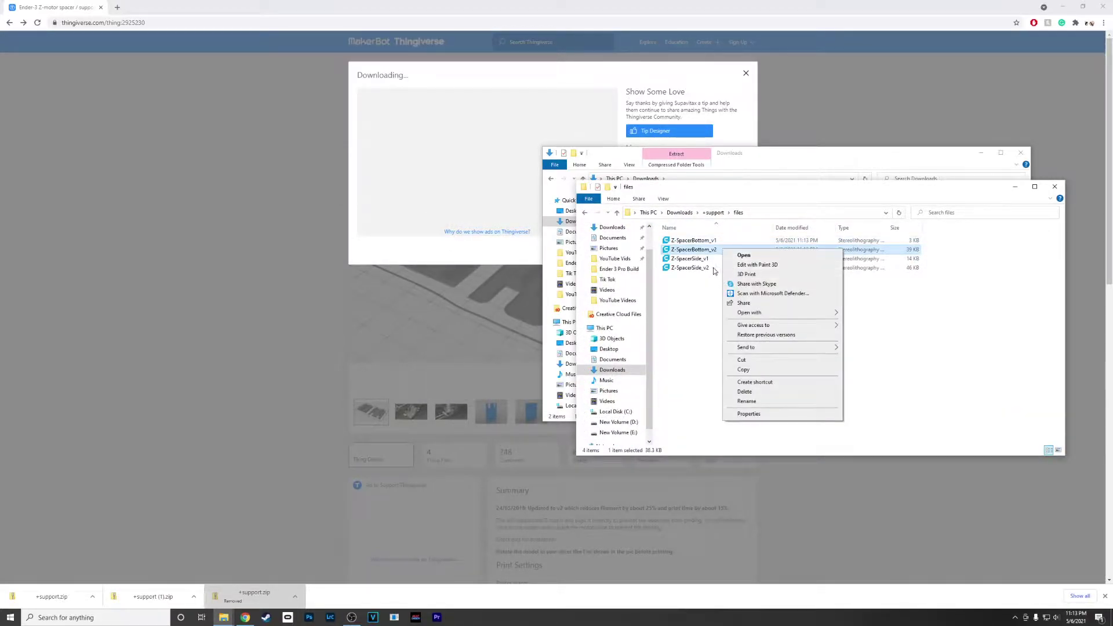
left_click(718, 253)
key("Down")
key("Down")
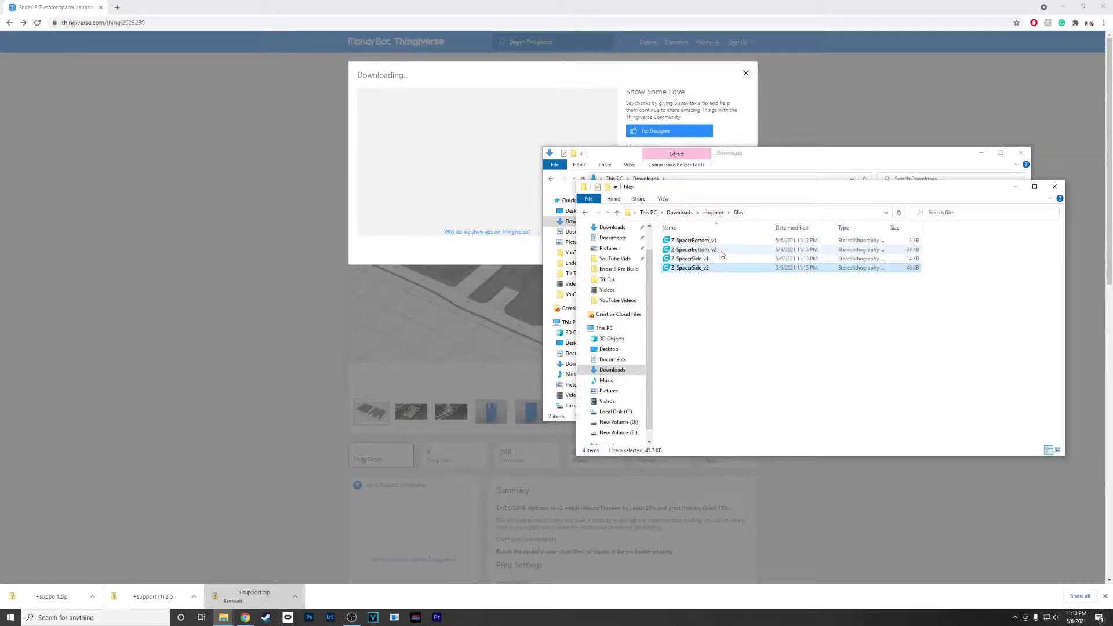
left_click(719, 251)
left_click(718, 269)
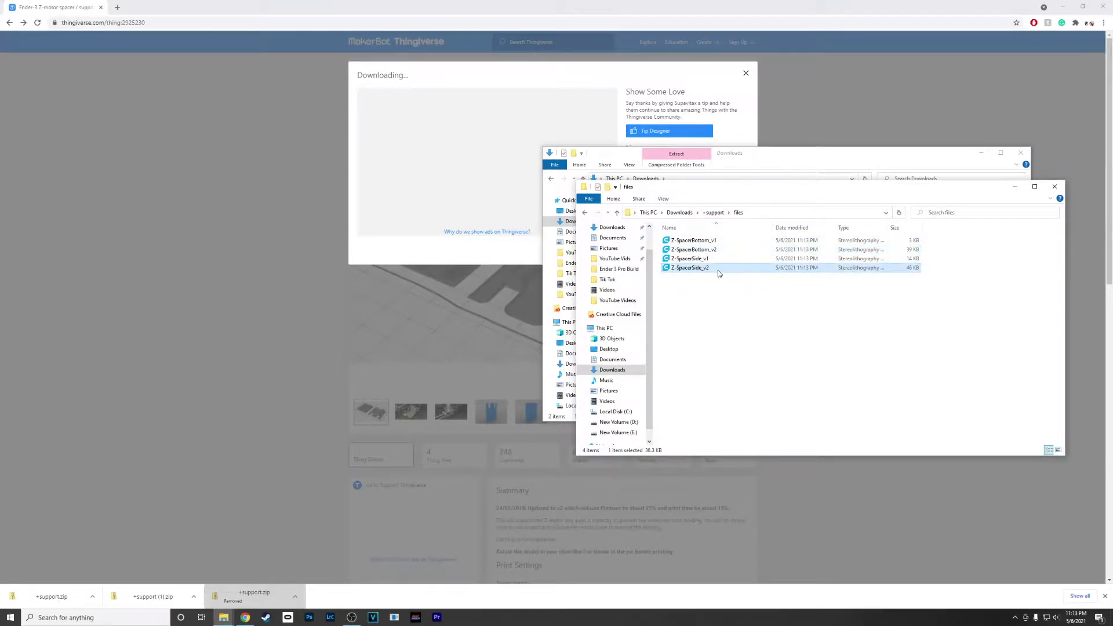
- Launch Ultimaker Cura 4.8.0
left_click(10, 616)
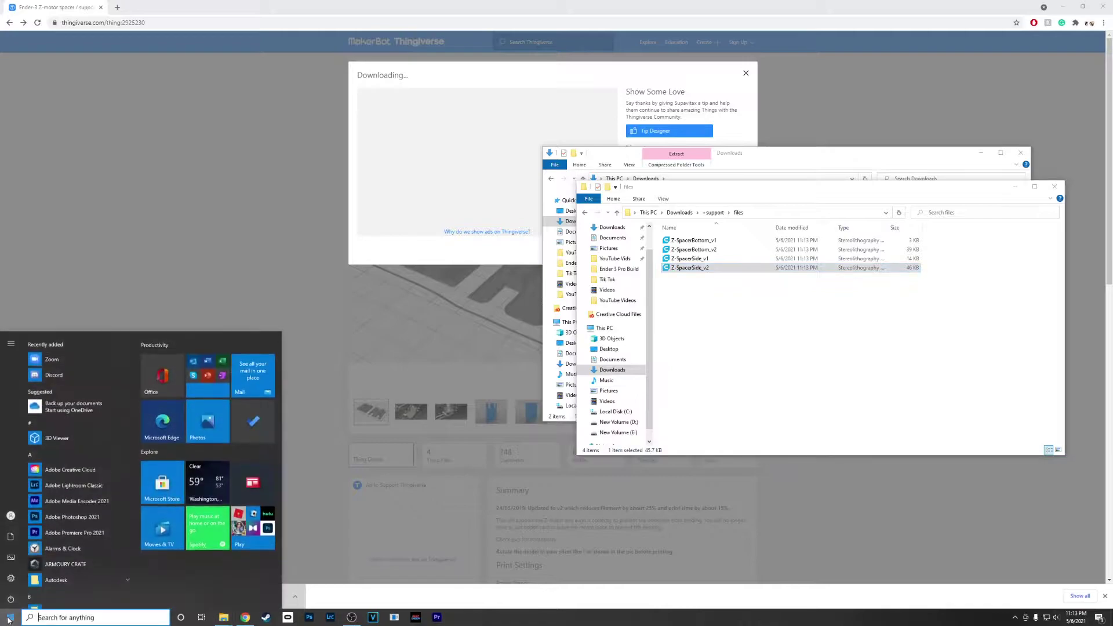
type("u")
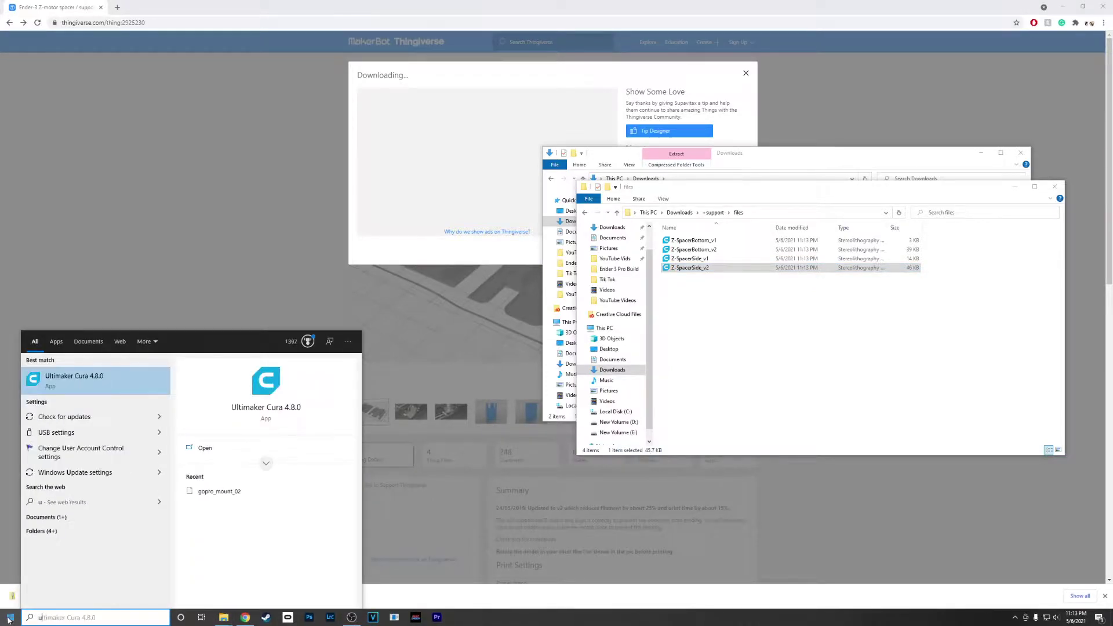
key("Return")
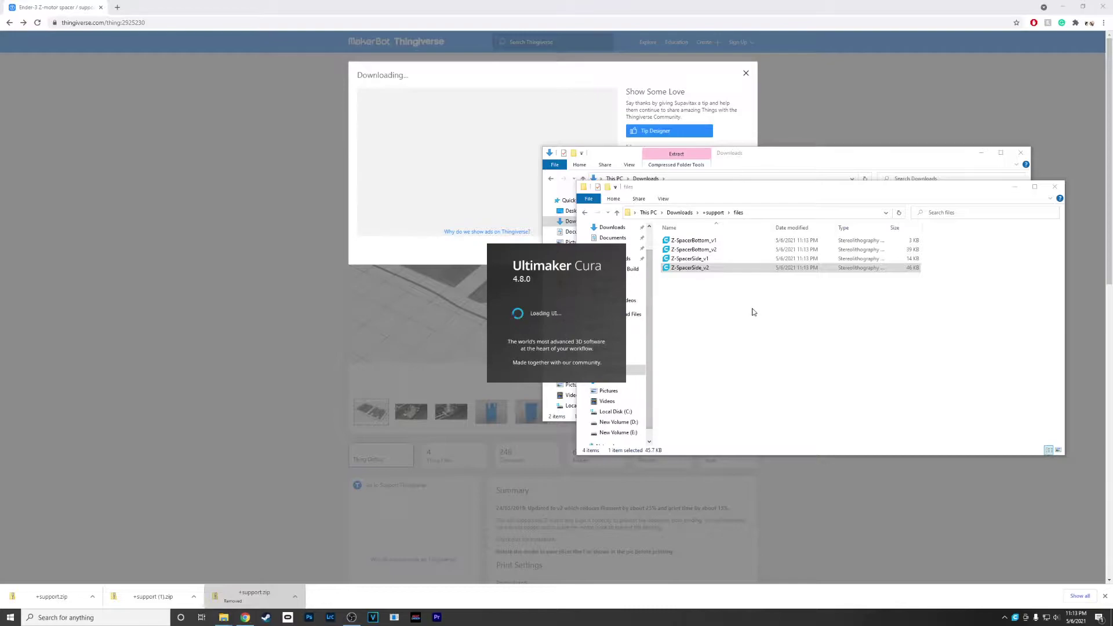
- Import the Z-SpacerBottom_v2 model onto the build plate and move the file window clear of it
key("alt+Tab")
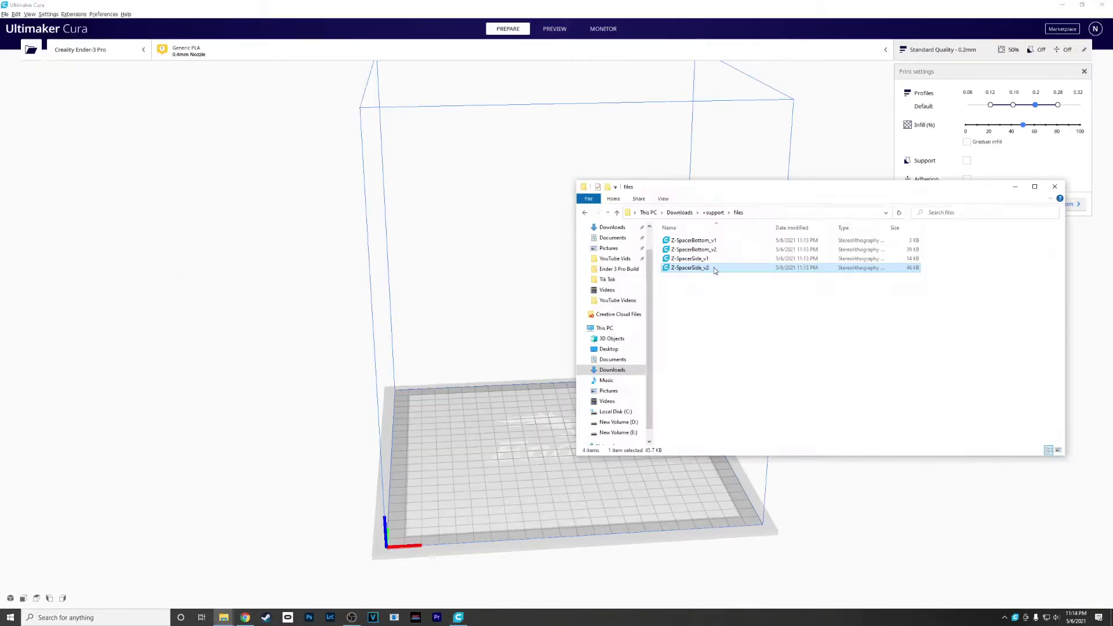
left_click(716, 250)
left_click_drag(735, 255, 516, 428)
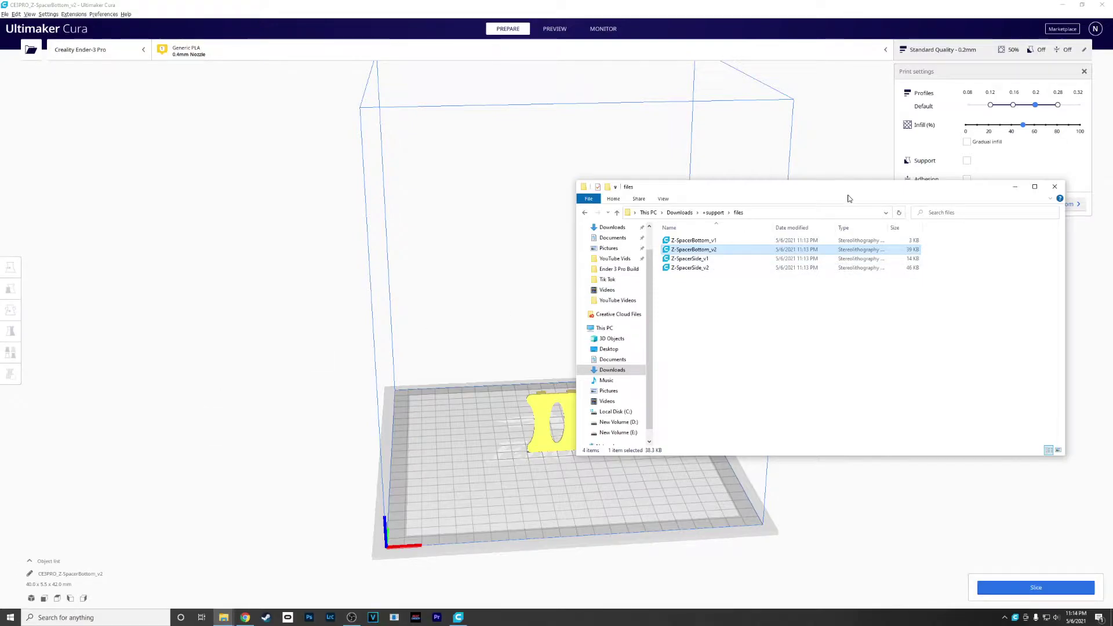
left_click_drag(848, 198, 902, 130)
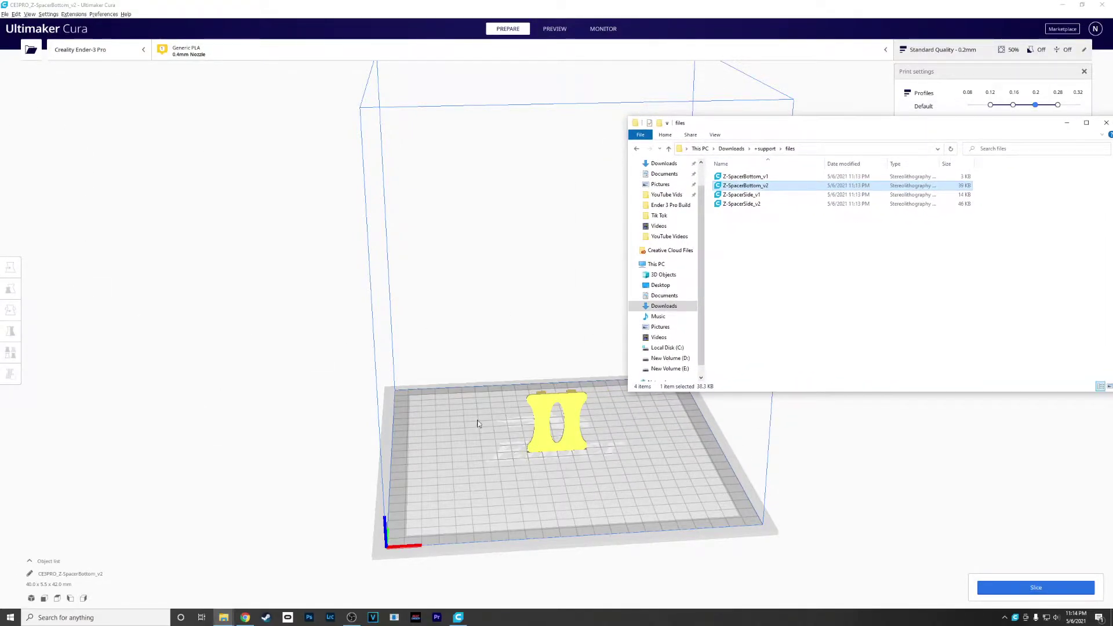
- Rotate the bottom spacer about the X axis to lie flat with its ribs up, and move it to about X -33.9 mm
left_click(536, 417)
left_click(10, 310)
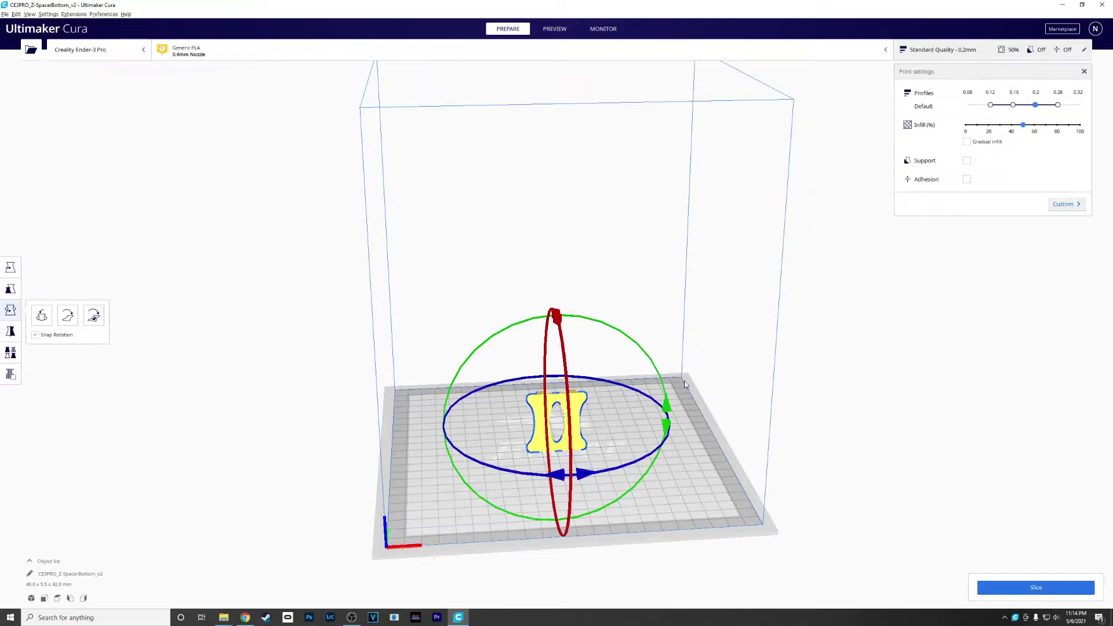
left_click_drag(568, 328, 571, 514)
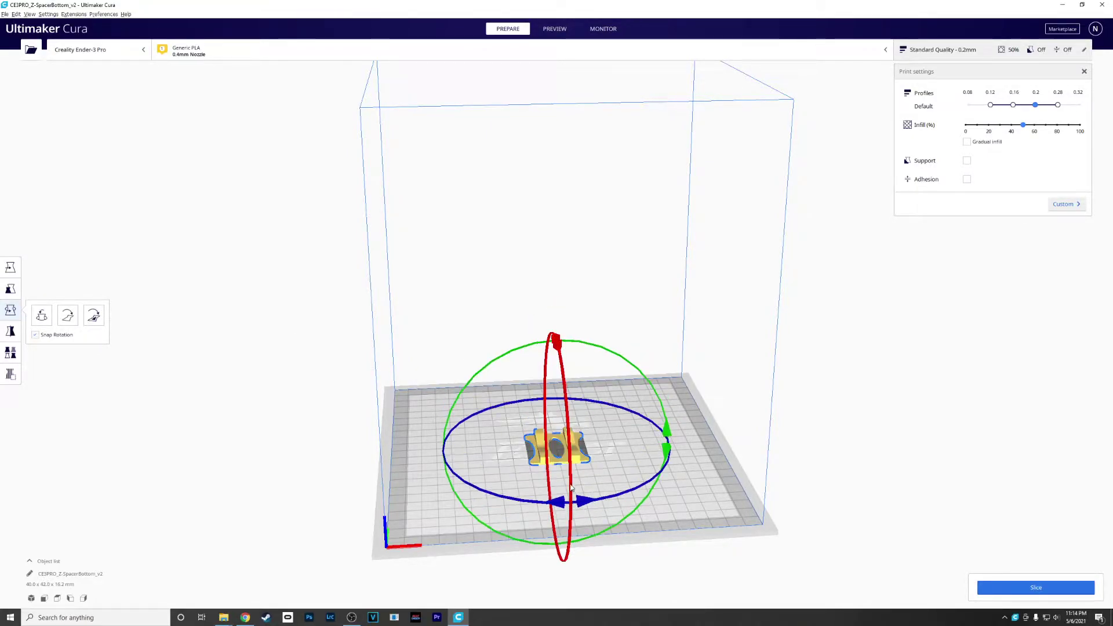
left_click_drag(576, 458, 551, 446)
key("ctrl+z")
left_click(10, 267)
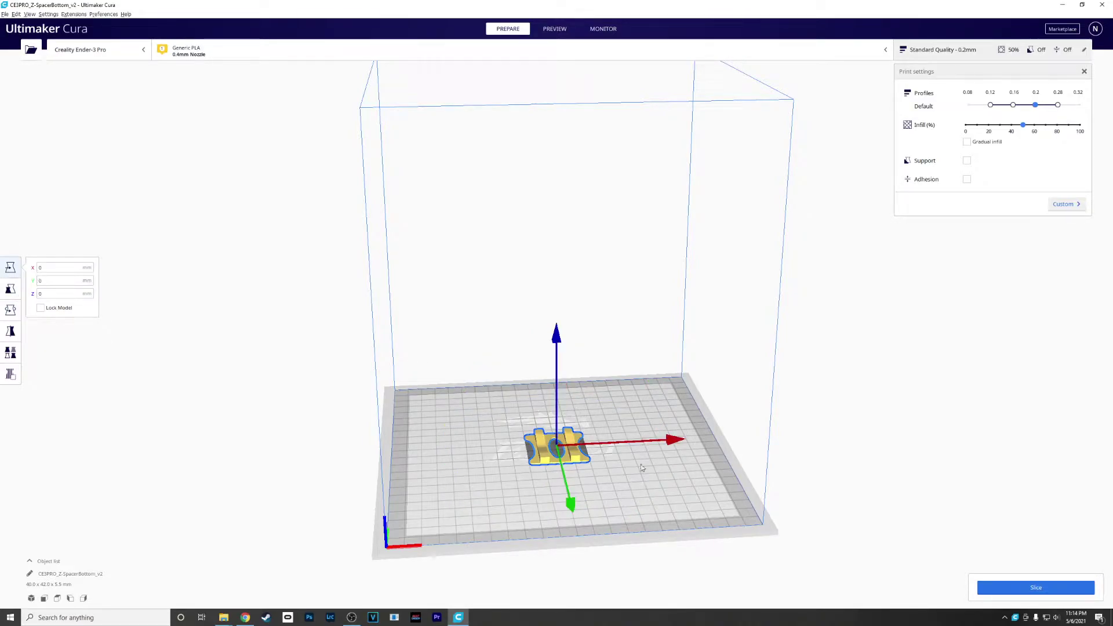
left_click_drag(675, 441, 629, 440)
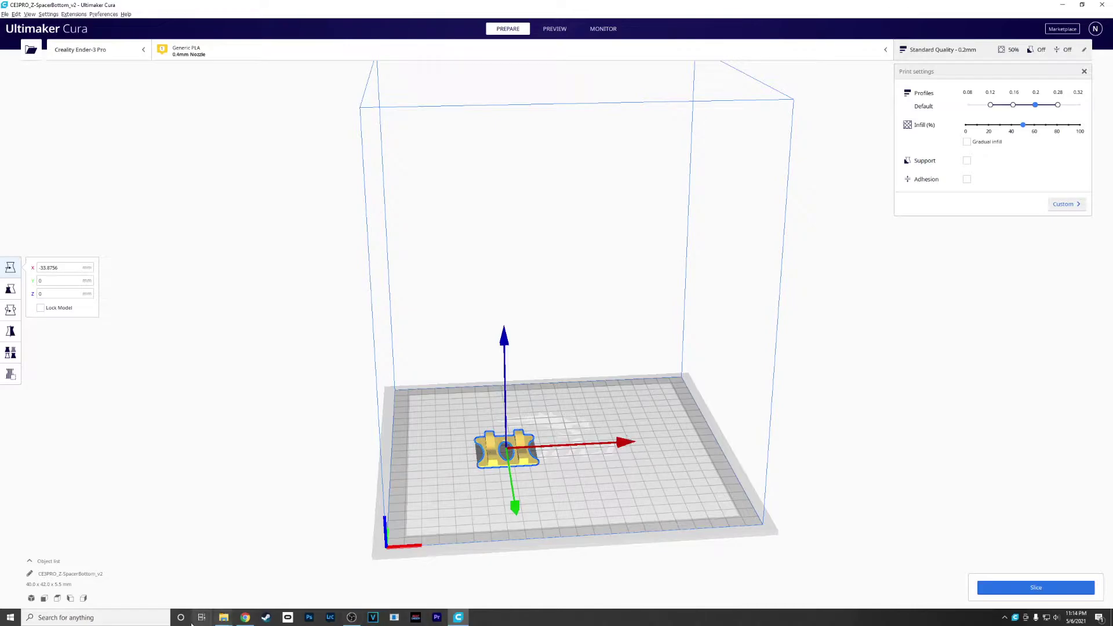
- Import the Z-SpacerSide_v2 model from the files folder onto the build plate
mouse_move(223, 618)
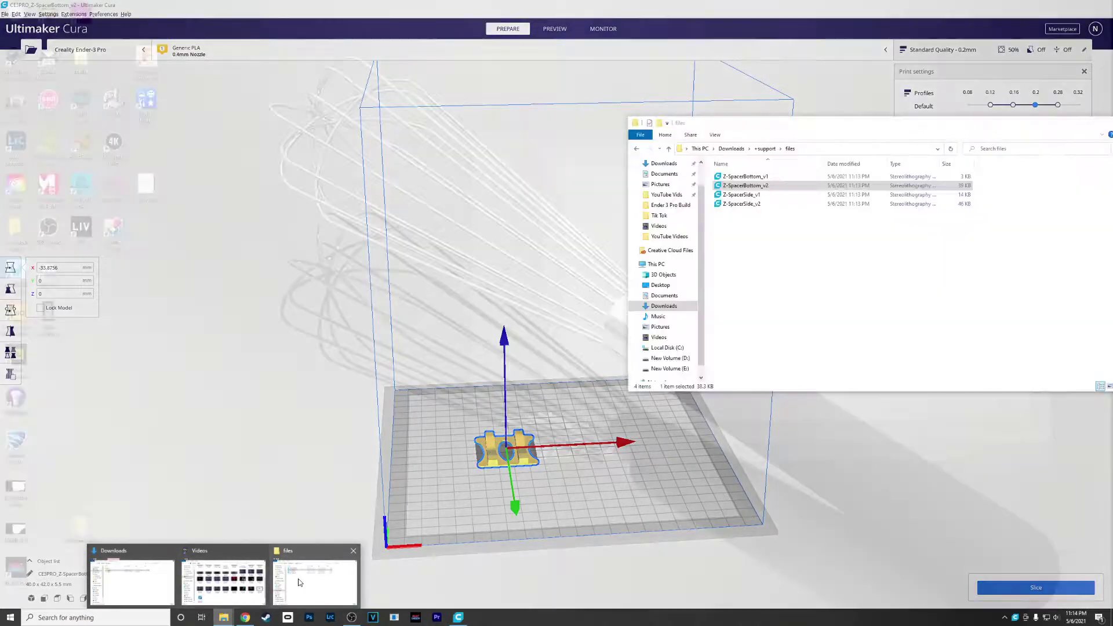
left_click(299, 582)
left_click(748, 203)
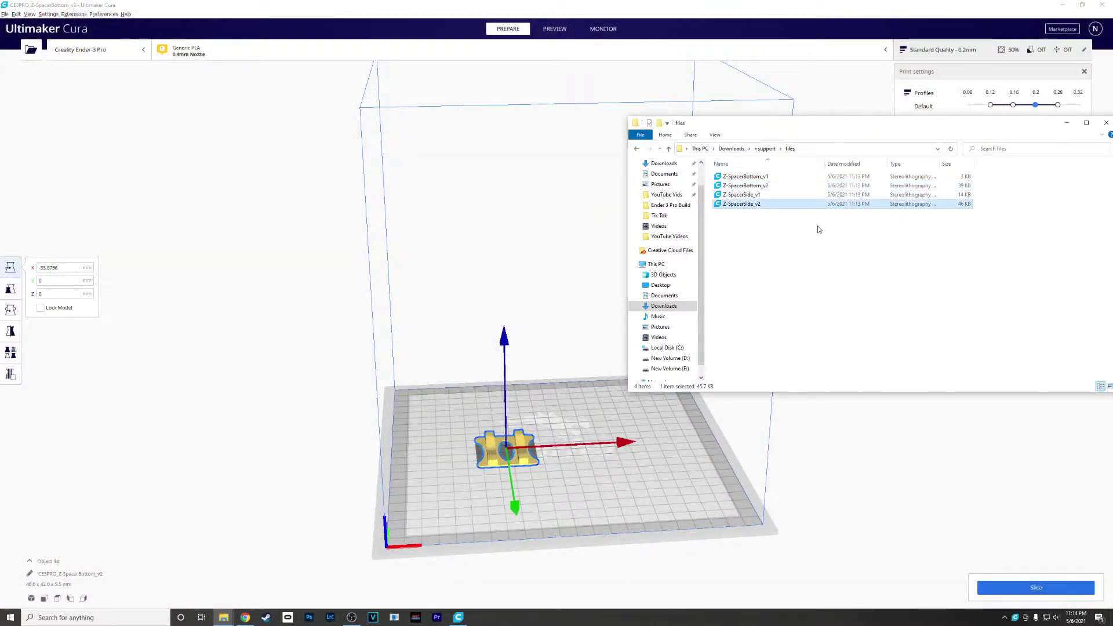
left_click_drag(785, 207, 610, 452)
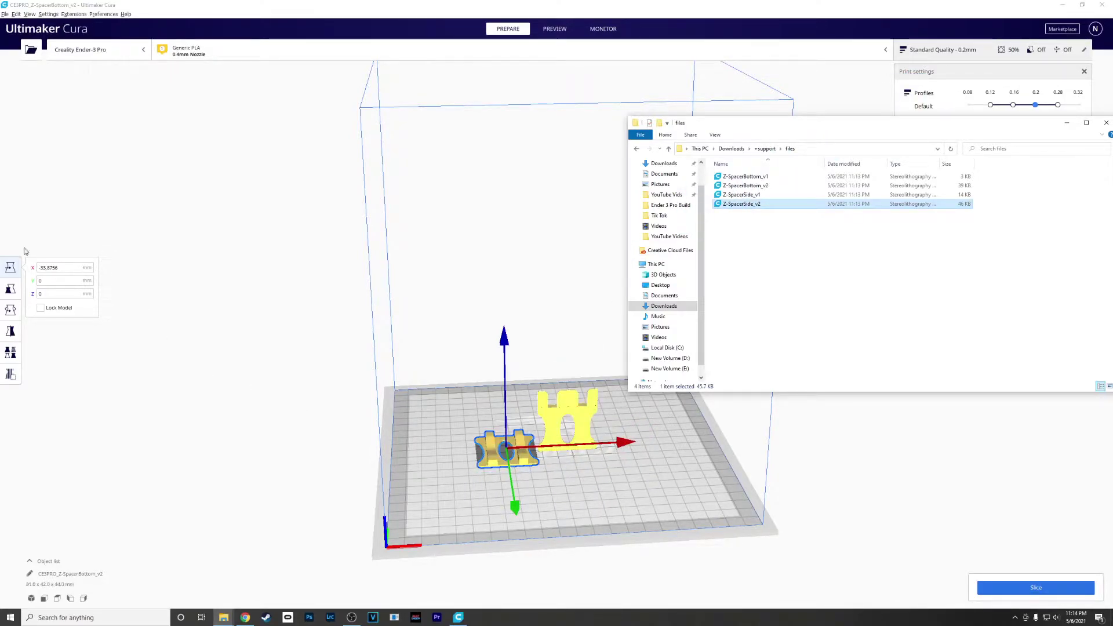
- Rotate the side spacer about the X axis to lie flat with its ribs up, and move it to about X 15.9 mm
left_click(10, 310)
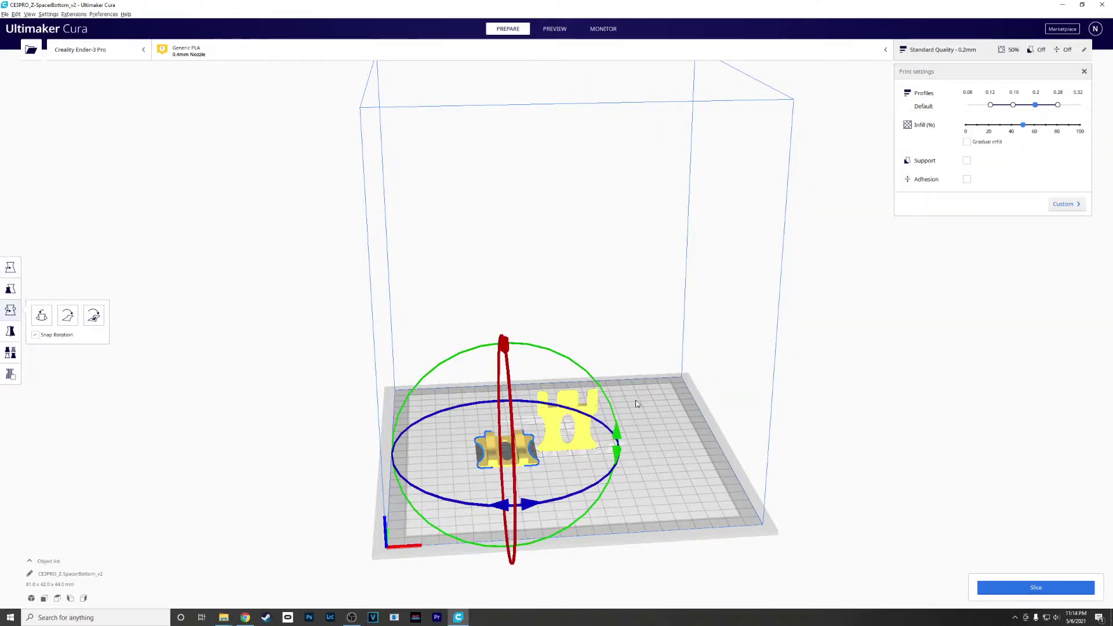
left_click(591, 407)
left_click_drag(569, 329, 579, 475)
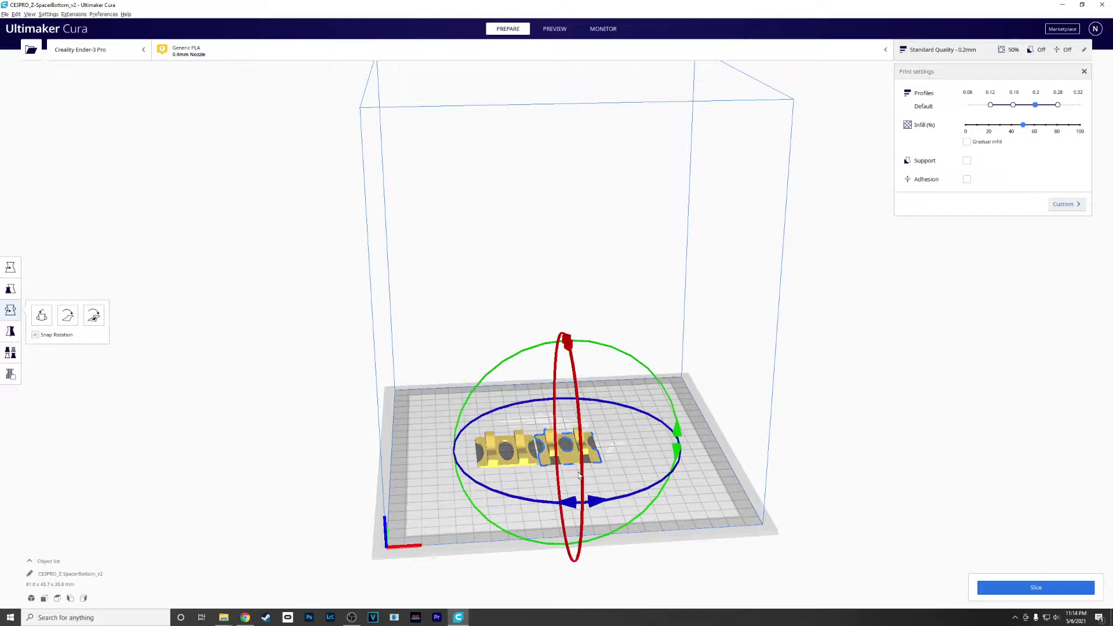
left_click(10, 266)
left_click_drag(687, 442, 703, 443)
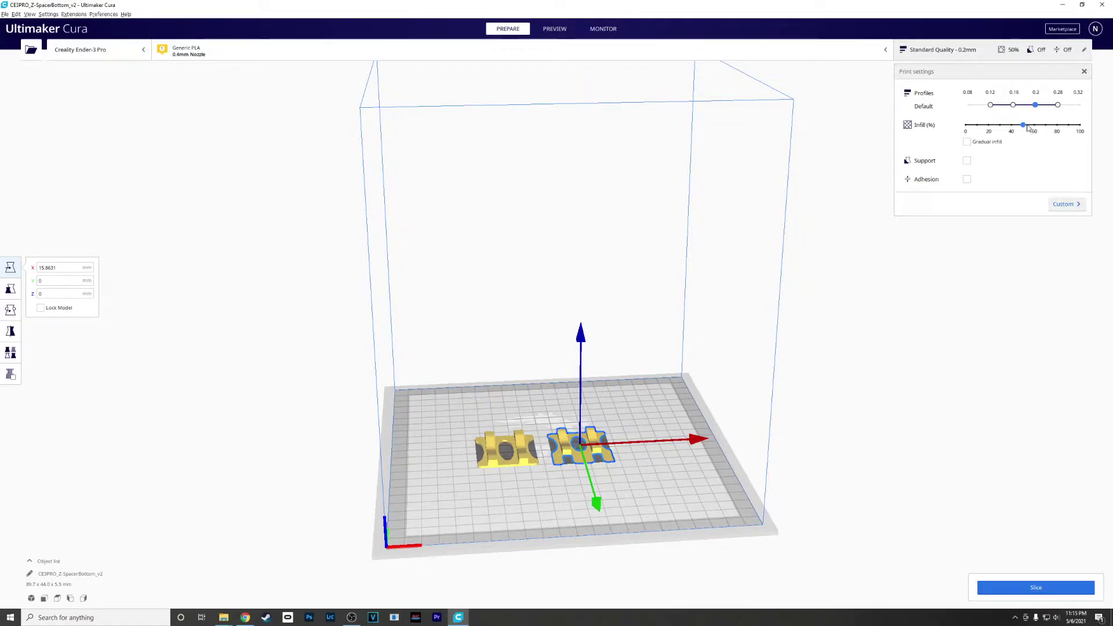
- Switch to the Thingiverse page in Chrome, close the download message and check the model's recommended print settings
left_click(245, 616)
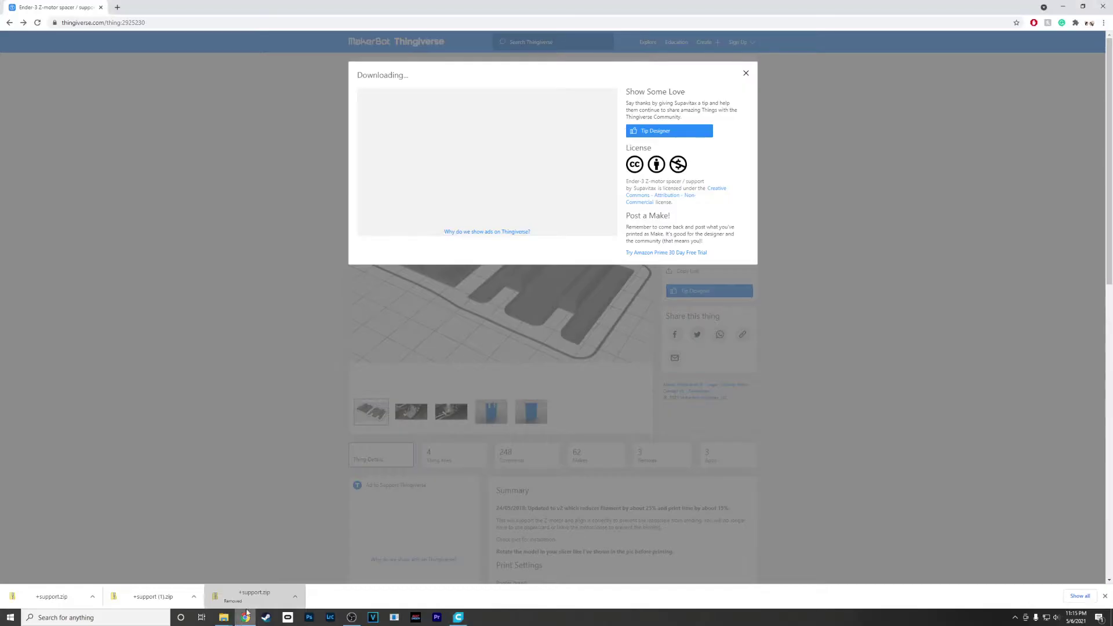
left_click(744, 74)
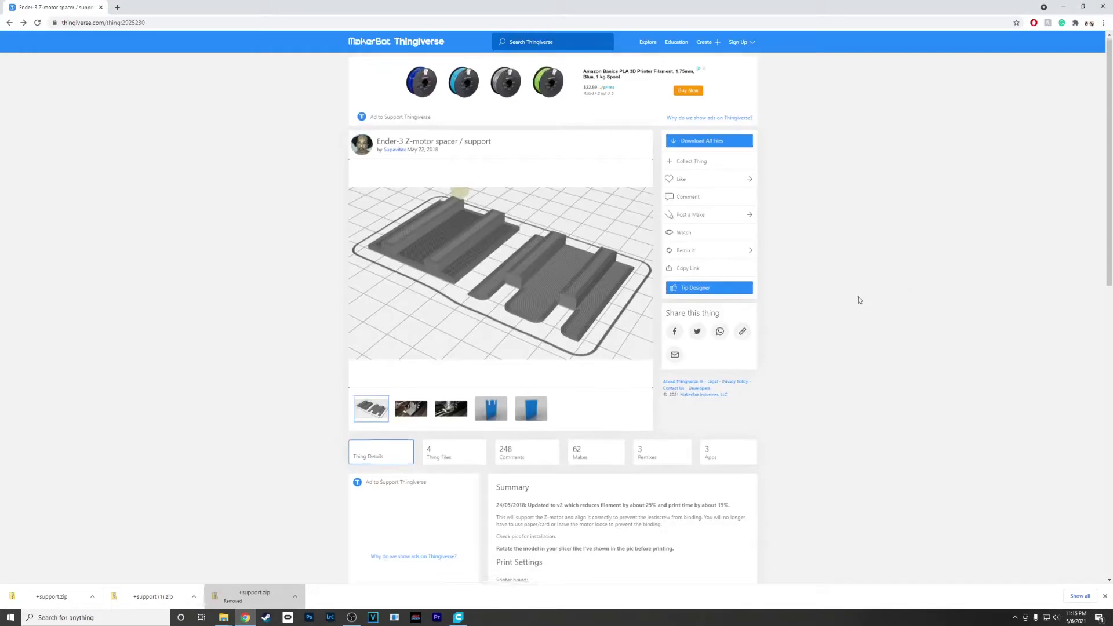
scroll(860, 300, "down", 7)
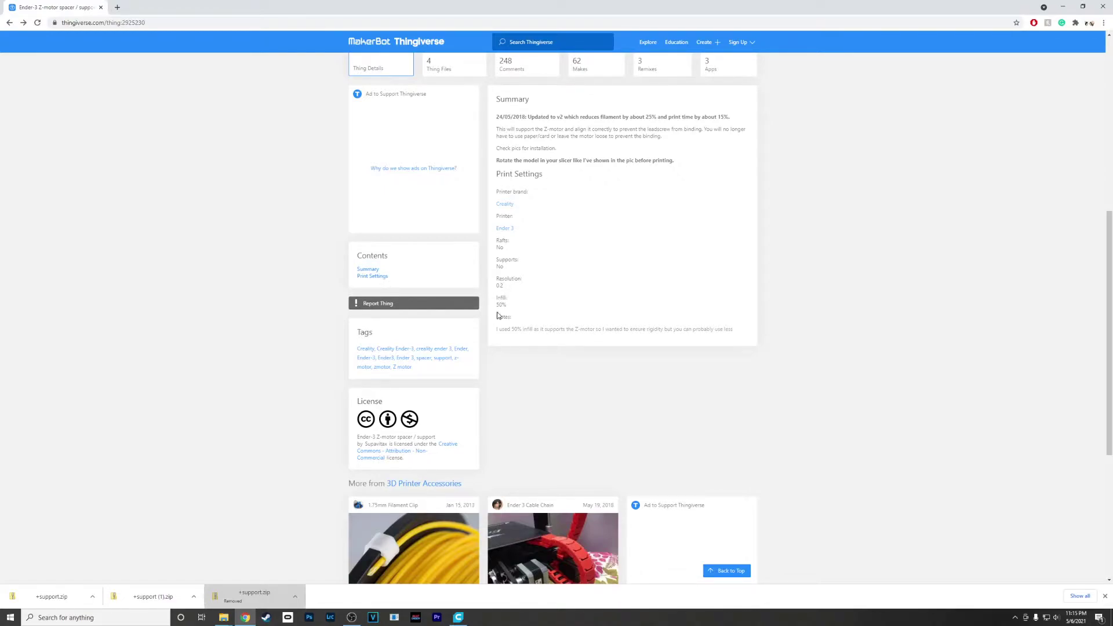
- Look through the model's gallery images, from the installation photos to the rendered side and bottom spacers
scroll(823, 354, "up", 7)
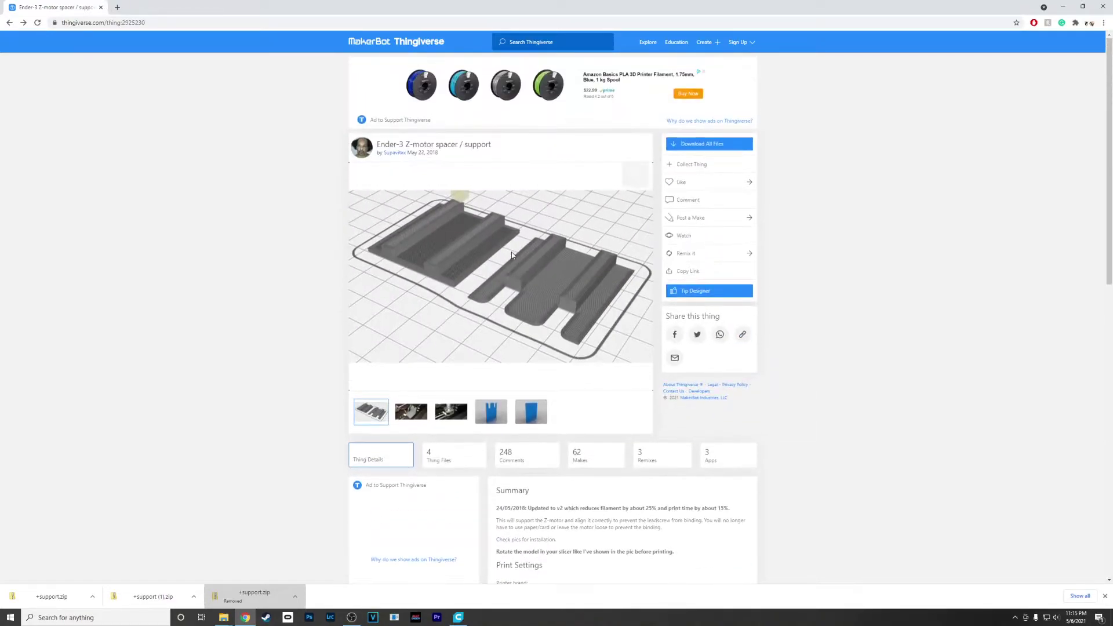
left_click(411, 412)
left_click(449, 413)
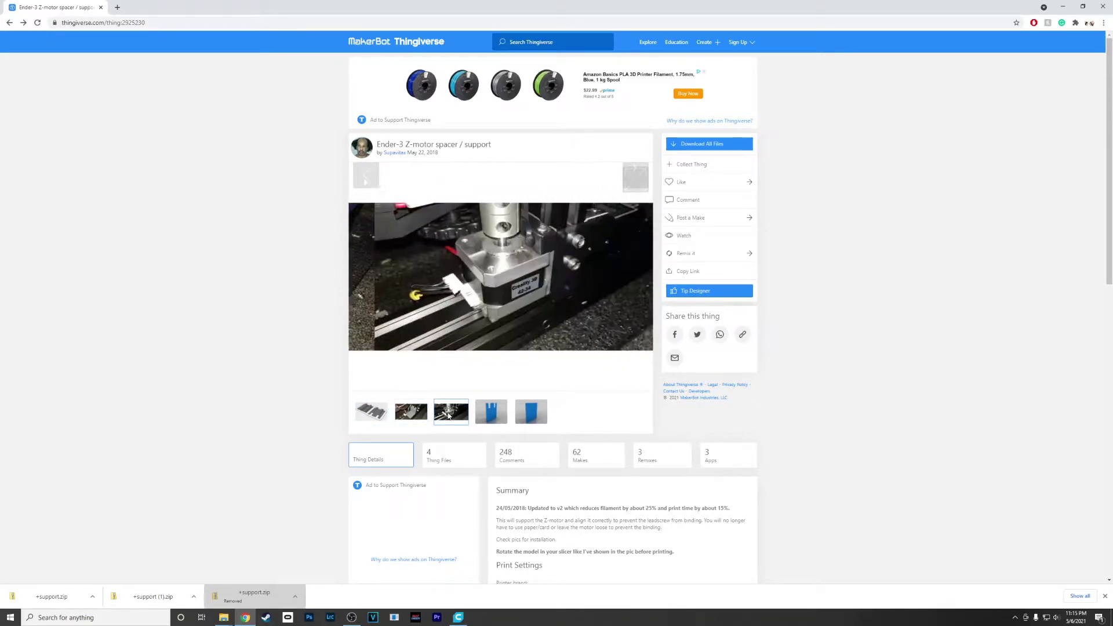
right_click(449, 413)
key("Escape")
left_click(491, 412)
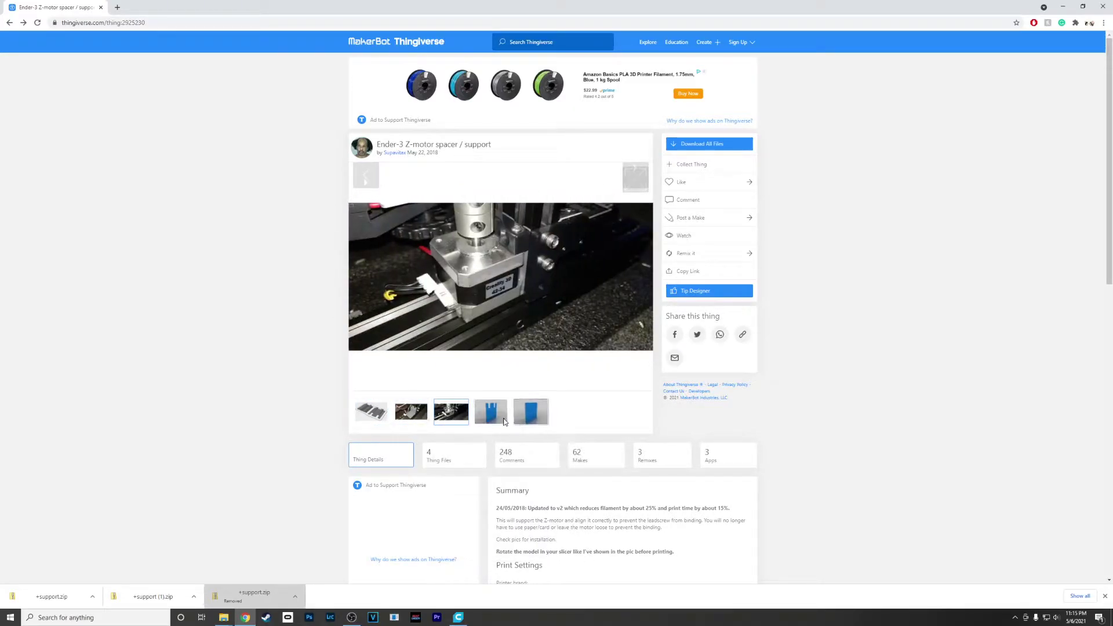
left_click(527, 422)
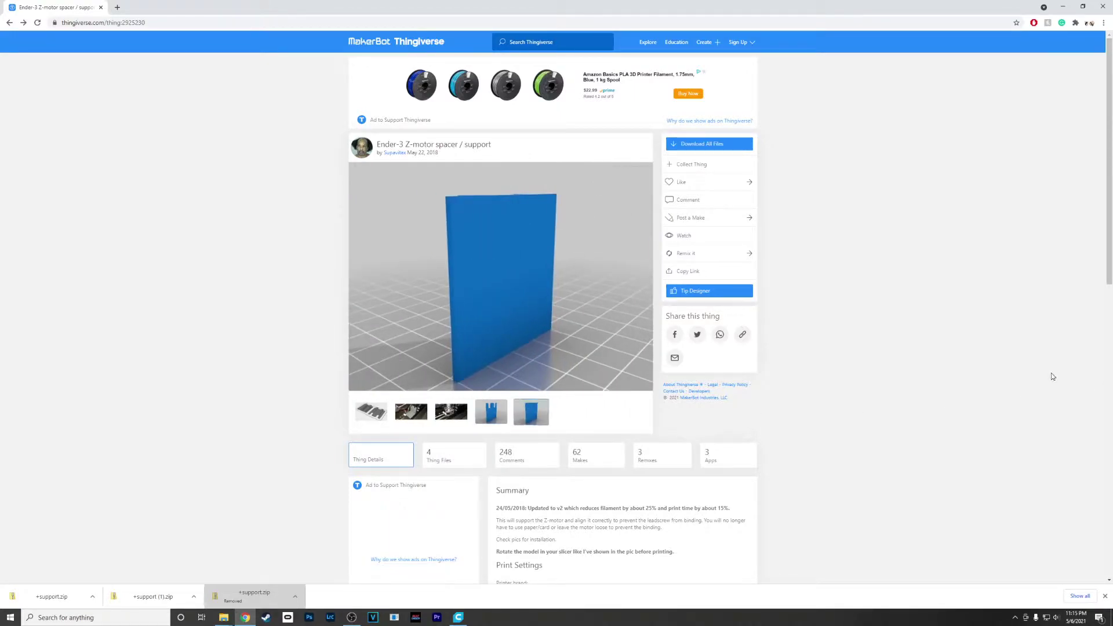
left_click(351, 618)
left_click(351, 618)
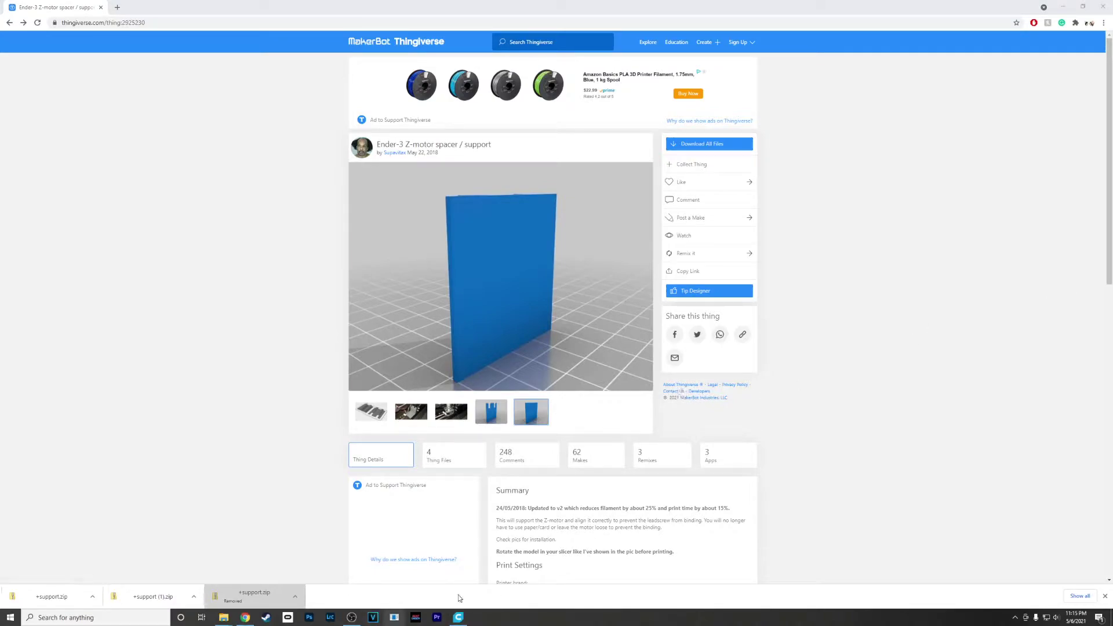
- Switch back to Cura, slice both spacers and save the G-code as CE3PRO_Z-SpacerBottom_v2 in the 3d Printer folder
left_click(458, 617)
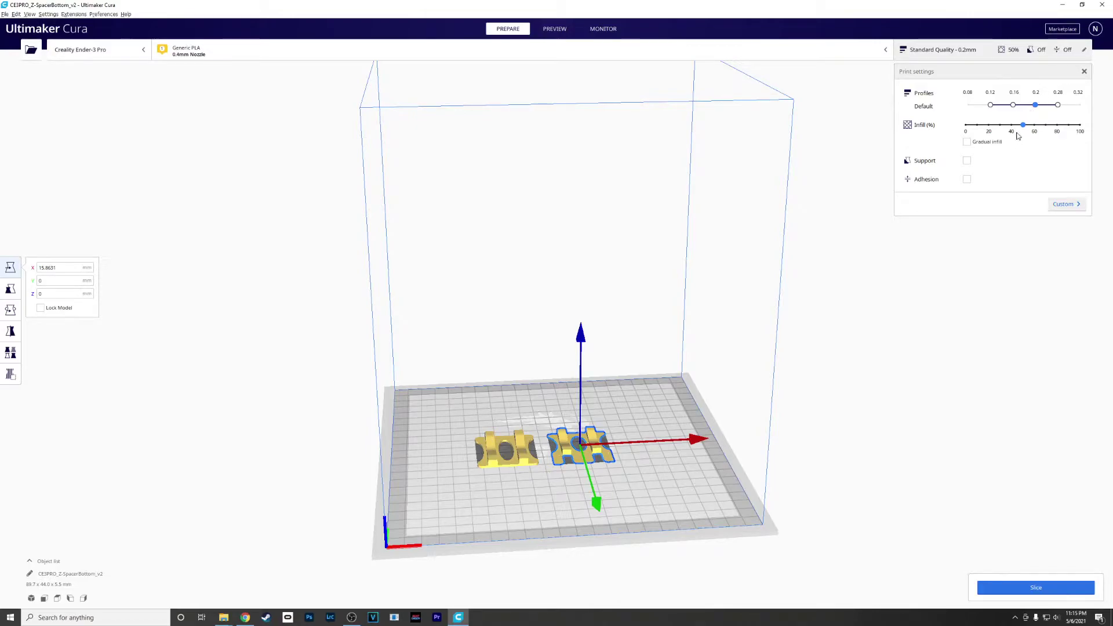
left_click(1025, 587)
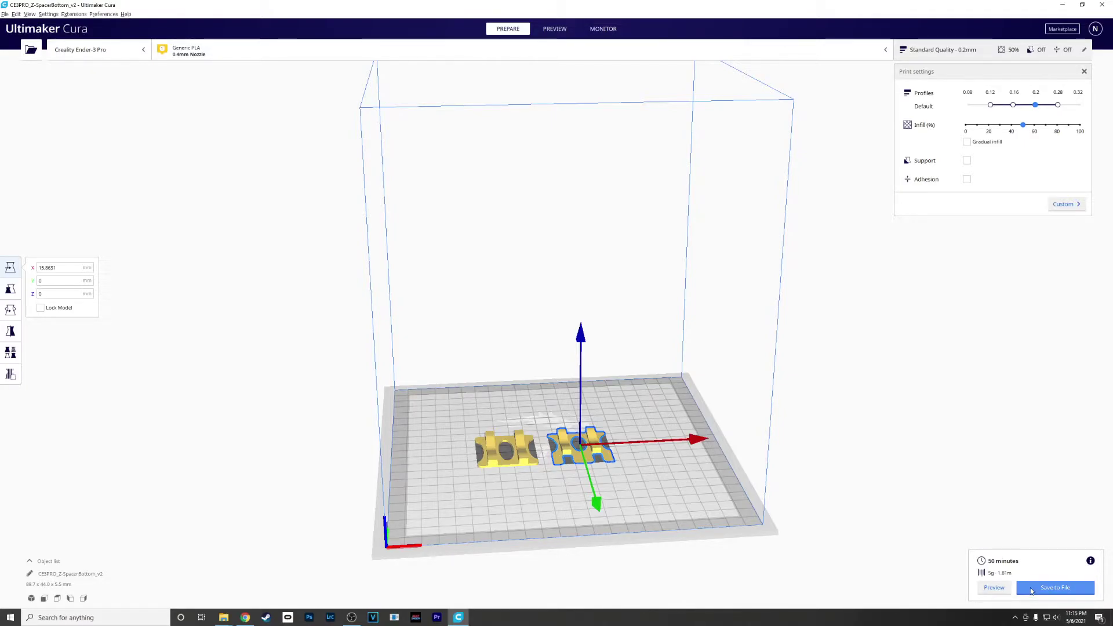
left_click(1031, 589)
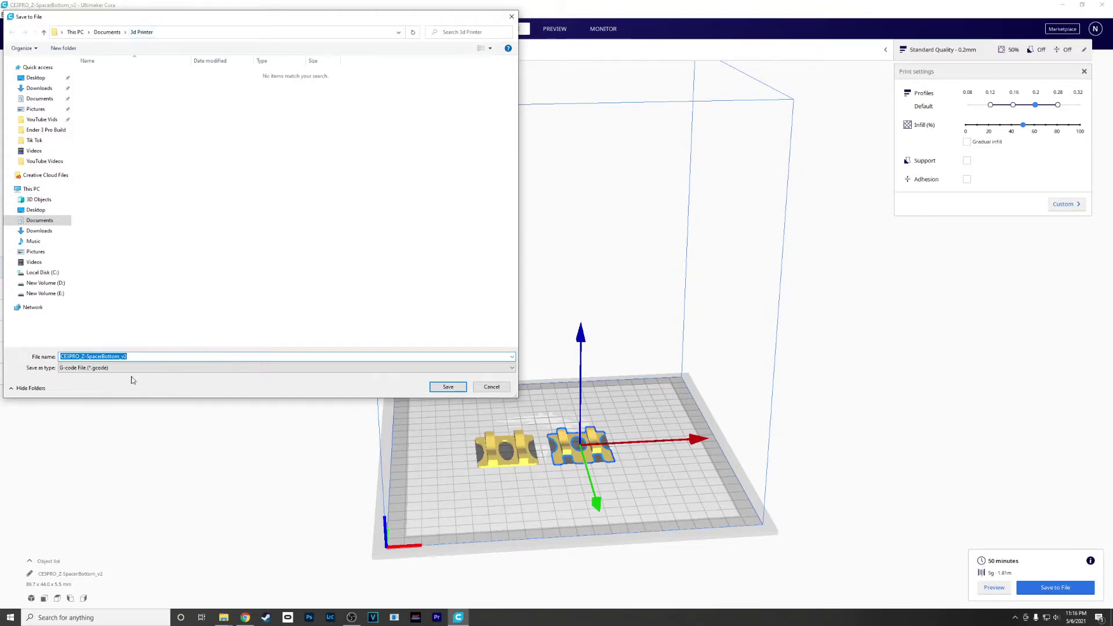
left_click(440, 390)
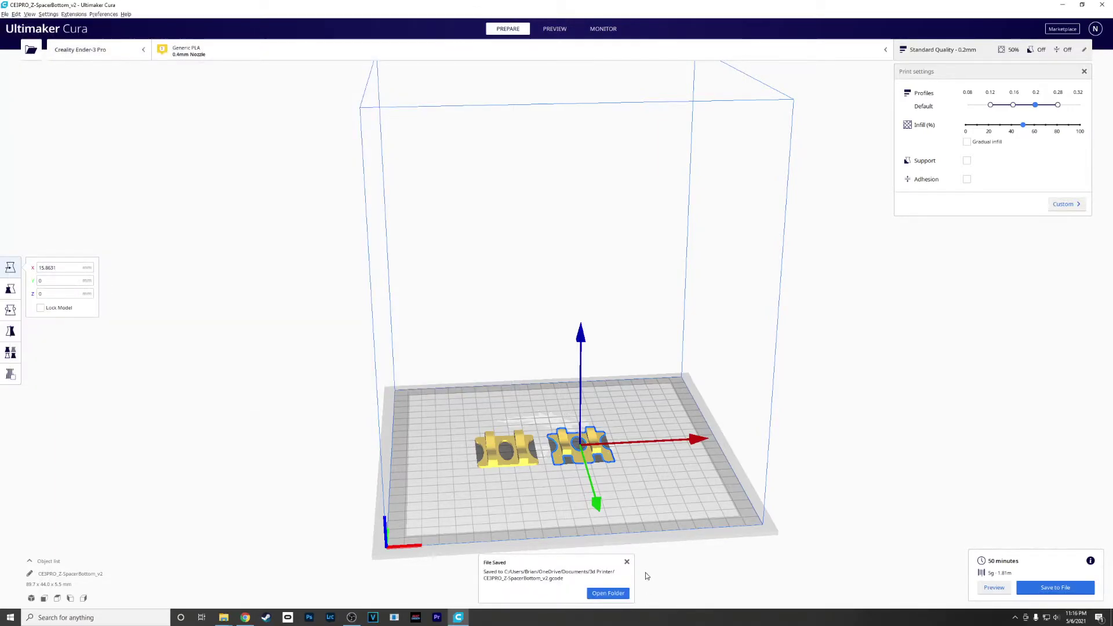